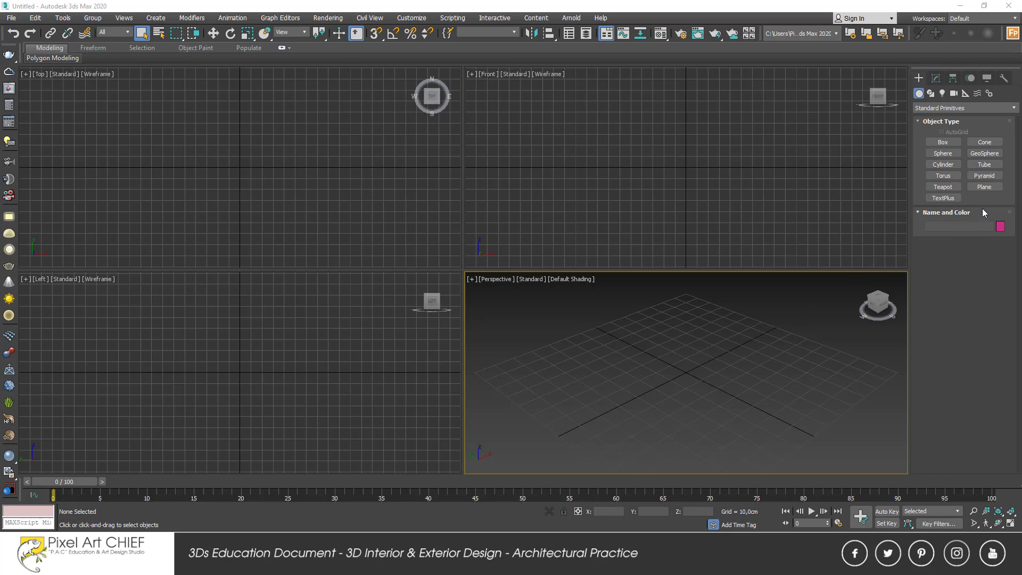
Draw a plane about 118 by 74 cm on the ground grid in the Perspective viewport
left_click(986, 187)
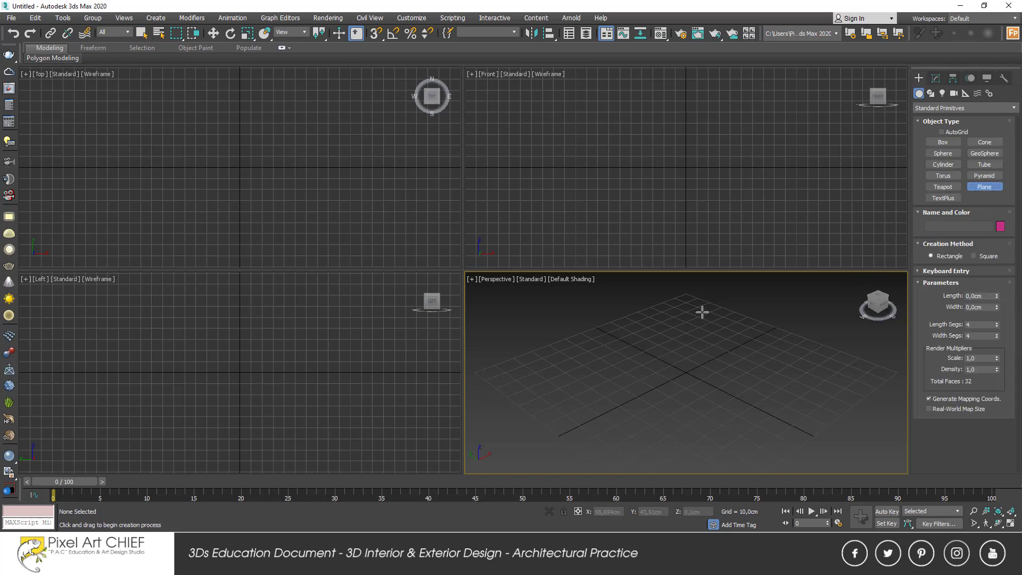
left_click_drag(702, 314, 624, 460)
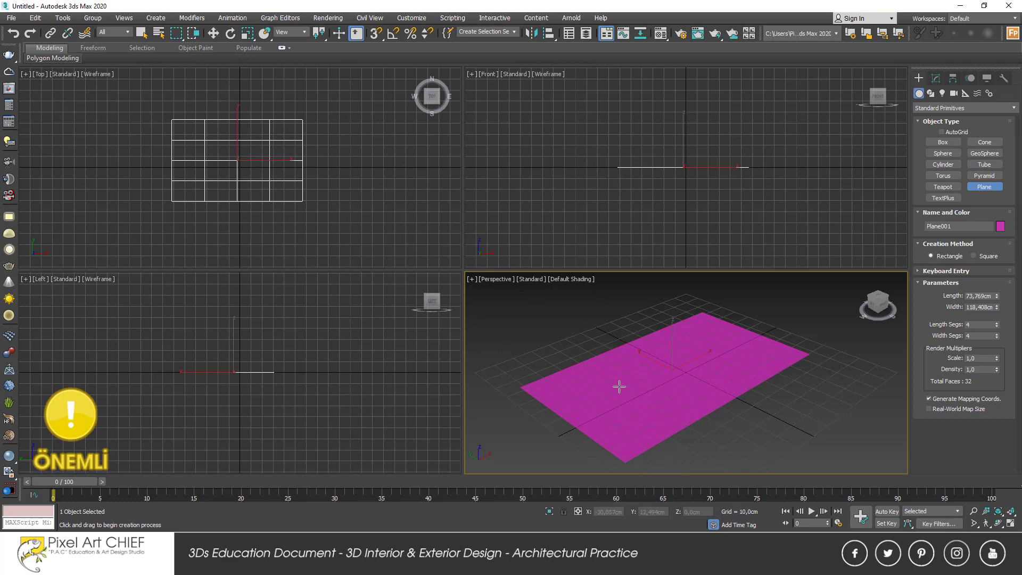
Maximize the Top viewport and show it shaded so Plane001 appears solid magenta
key("alt+w")
key("alt+w")
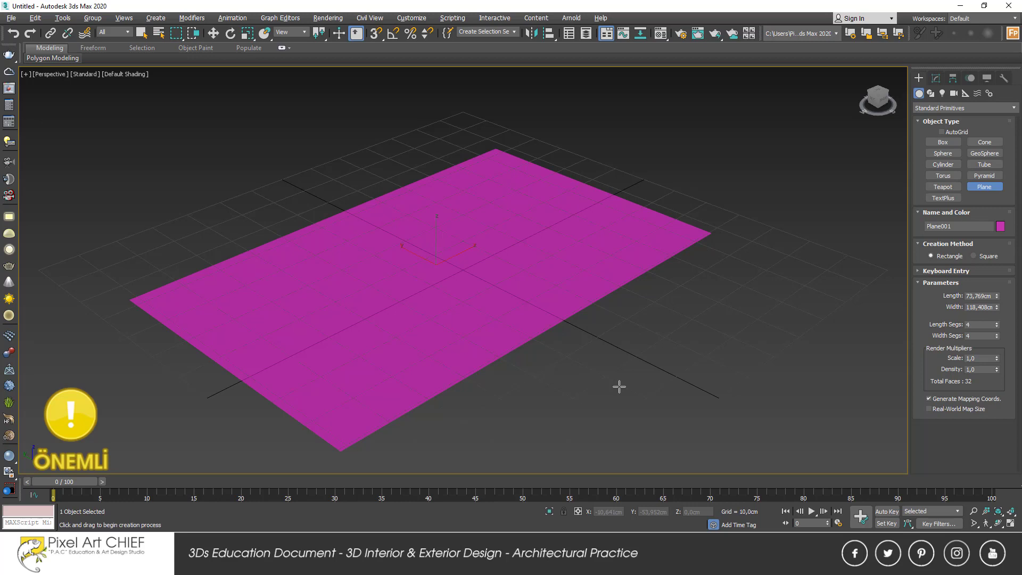
key("alt+w")
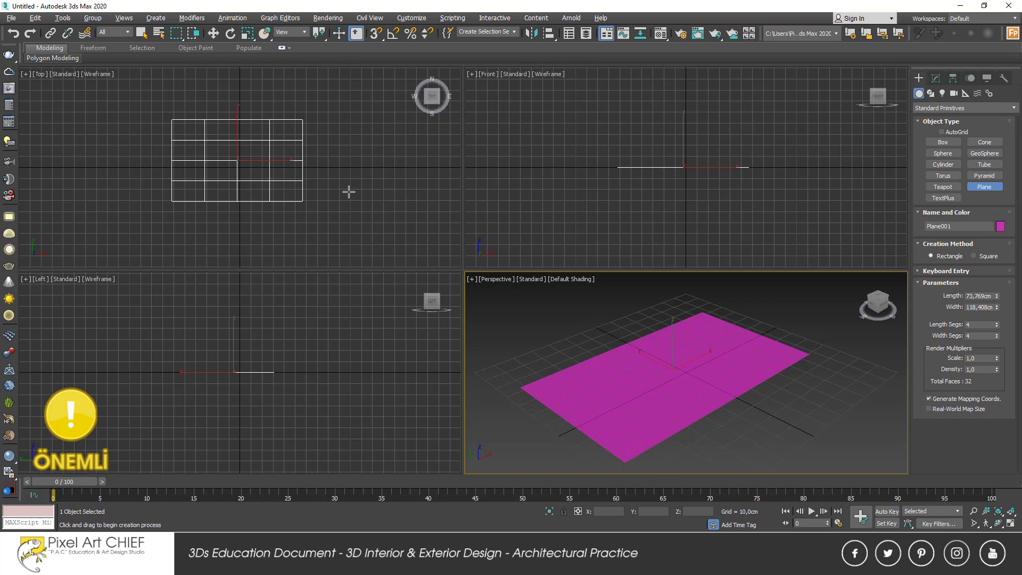
key("alt+w")
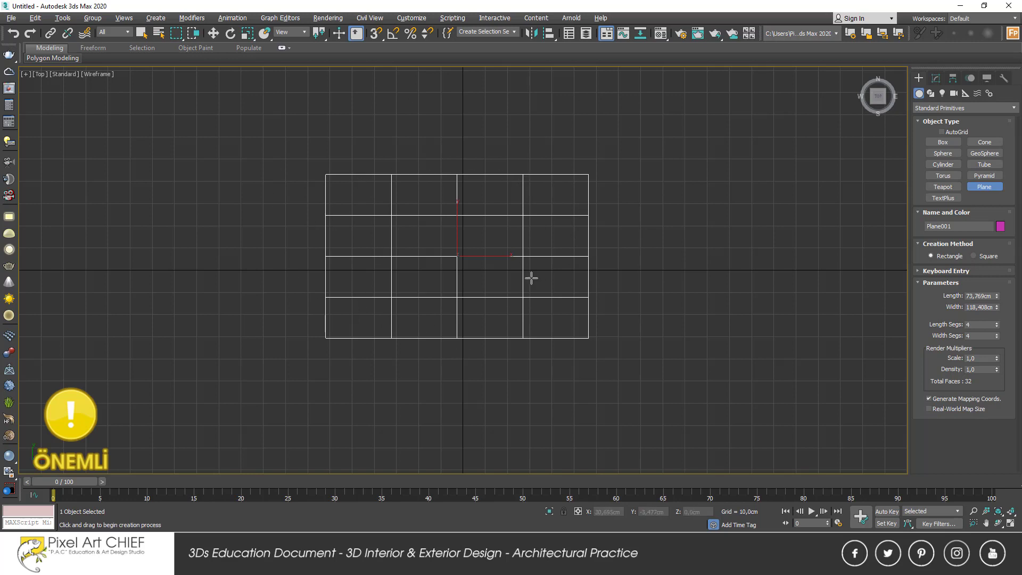
key("F3")
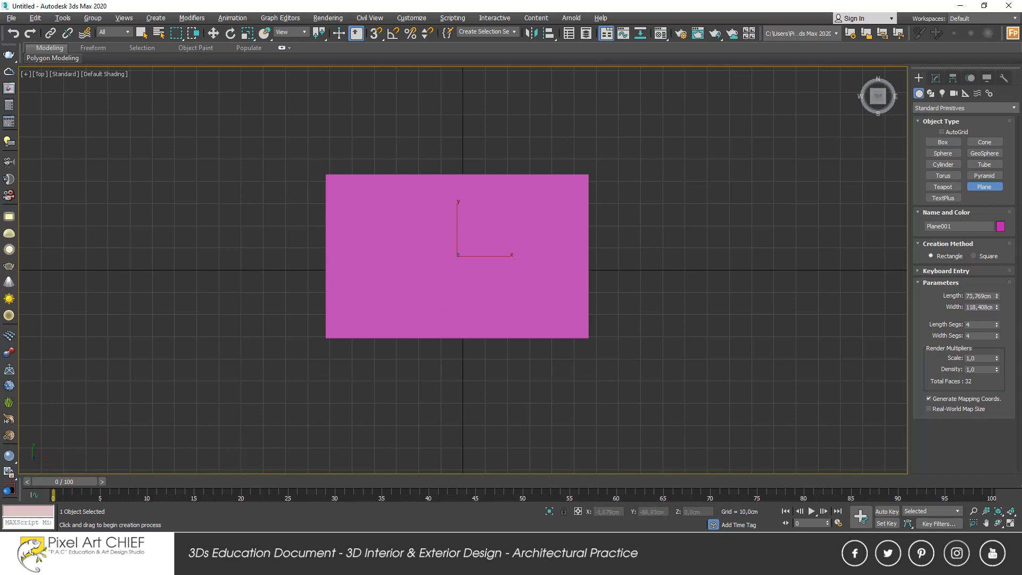
Drag Pixel_Art_CHIEF.jpg from the Documents folder onto the plane in the Top viewport
left_click(466, 527)
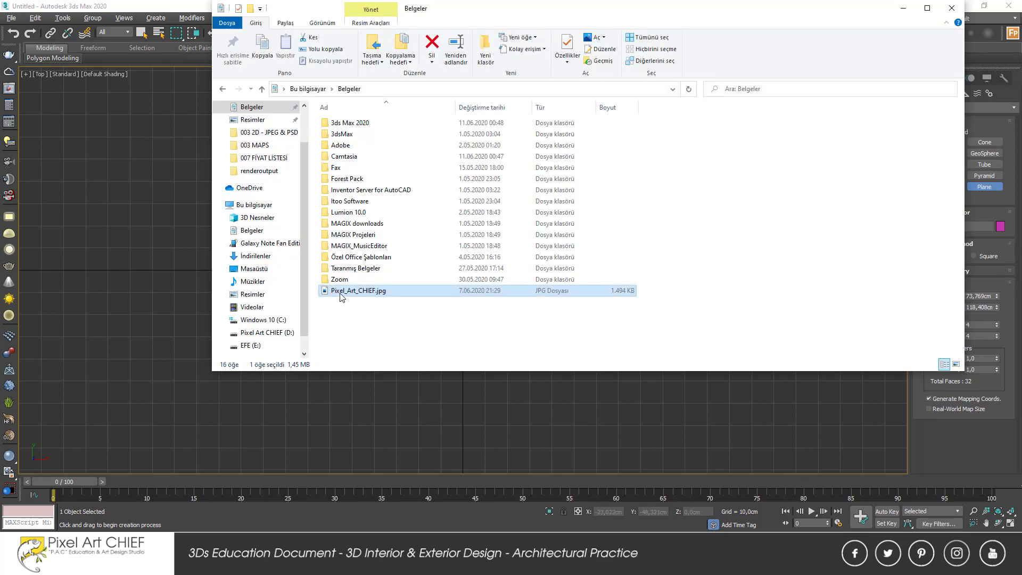
mouse_move(343, 292)
left_mouse_down()
mouse_move(451, 524)
mouse_move(409, 273)
left_mouse_up()
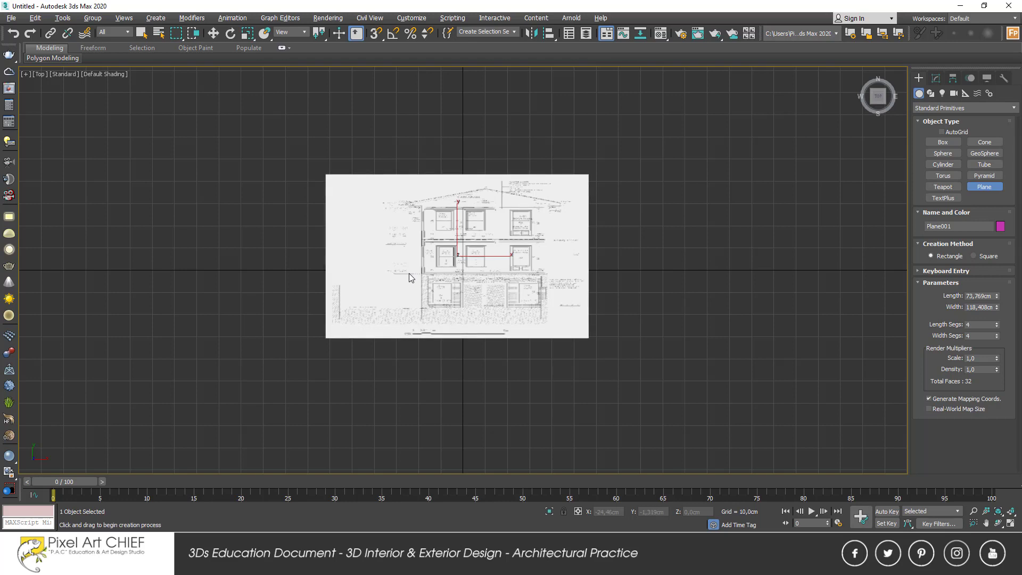
scroll(455, 274, "up", 4)
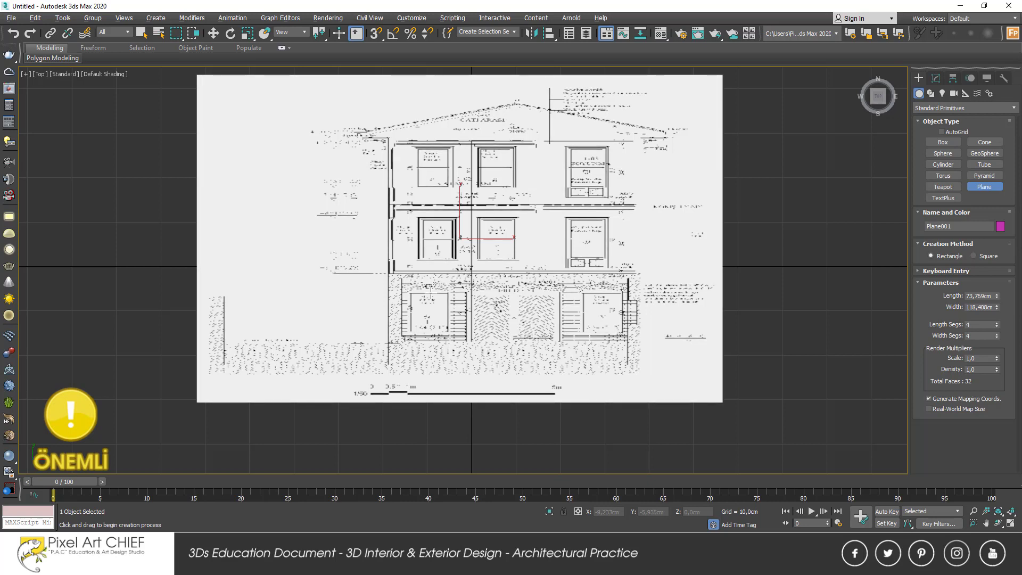
middle_click_drag(431, 284, 440, 284)
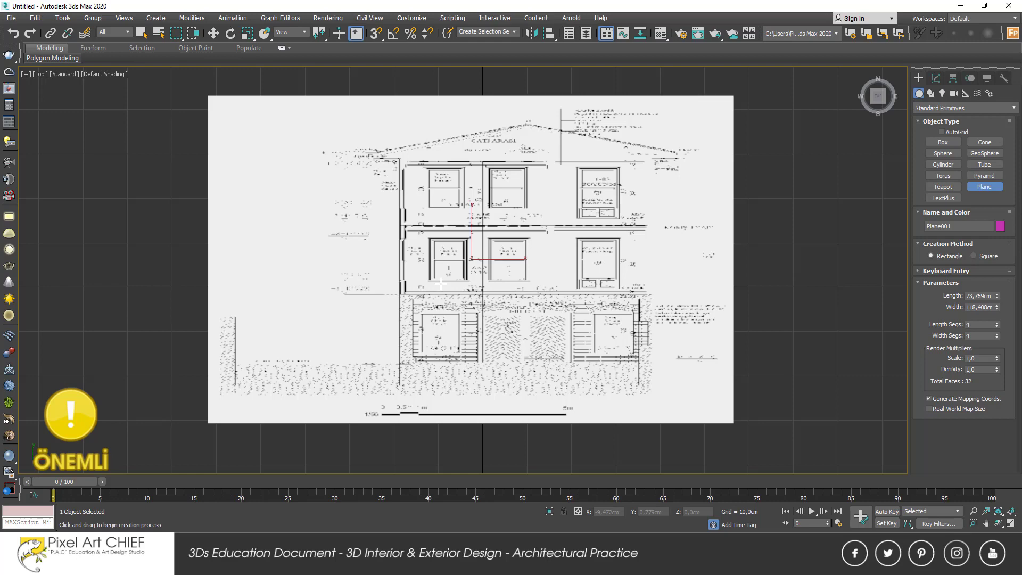
scroll(478, 276, "down", 2)
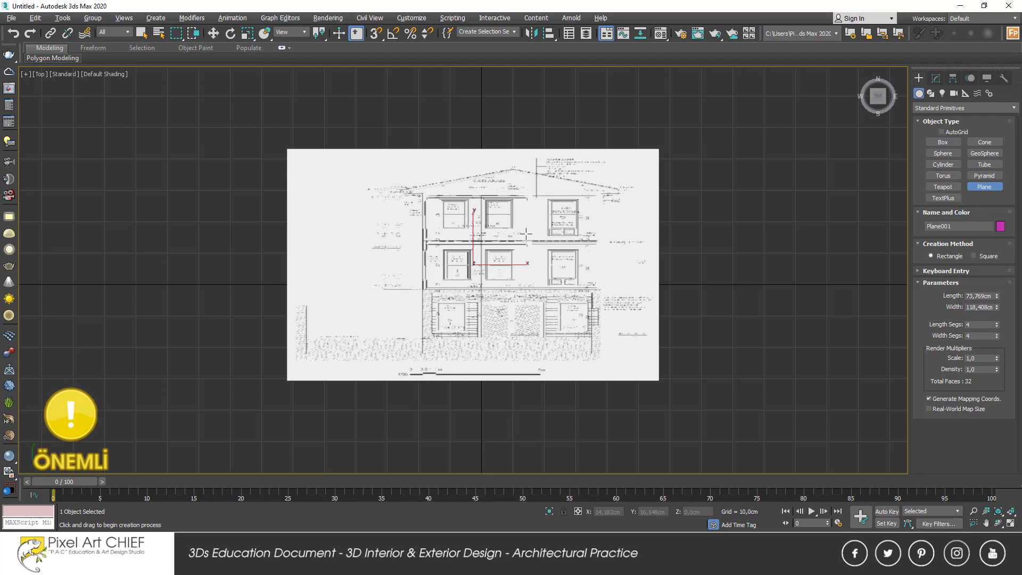
scroll(526, 233, "up", 2)
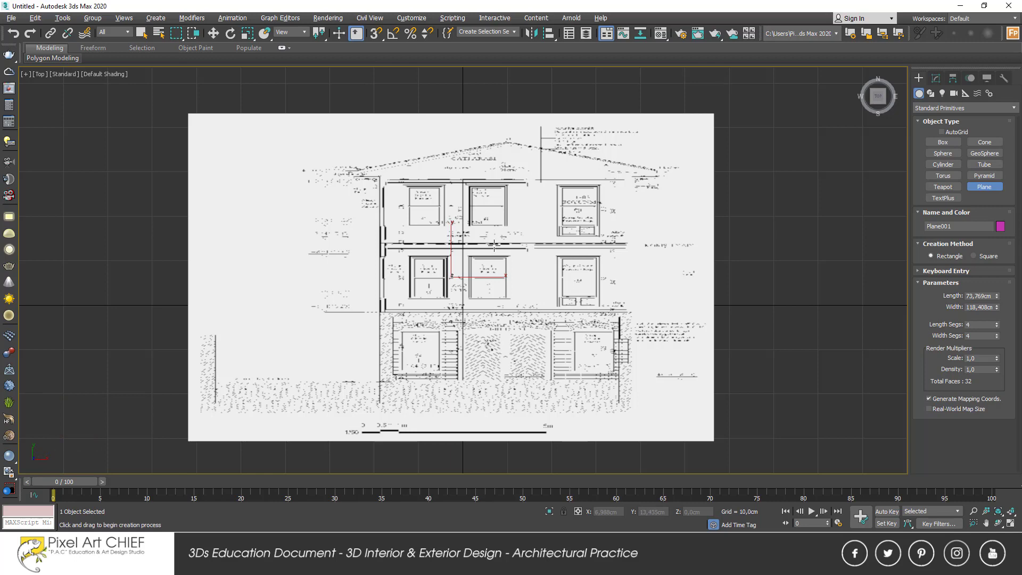
scroll(494, 245, "up", 2)
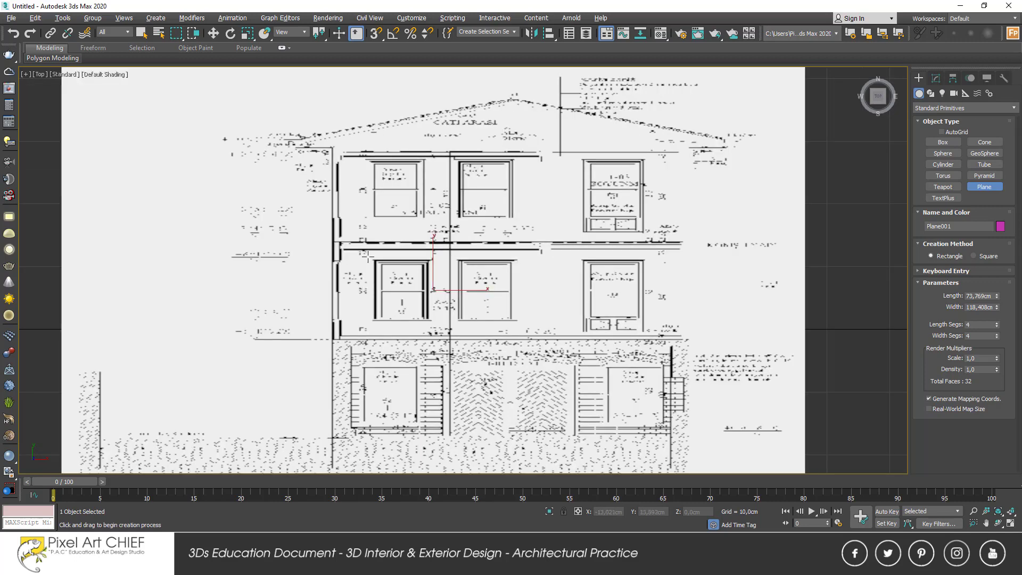
scroll(482, 271, "up", 2)
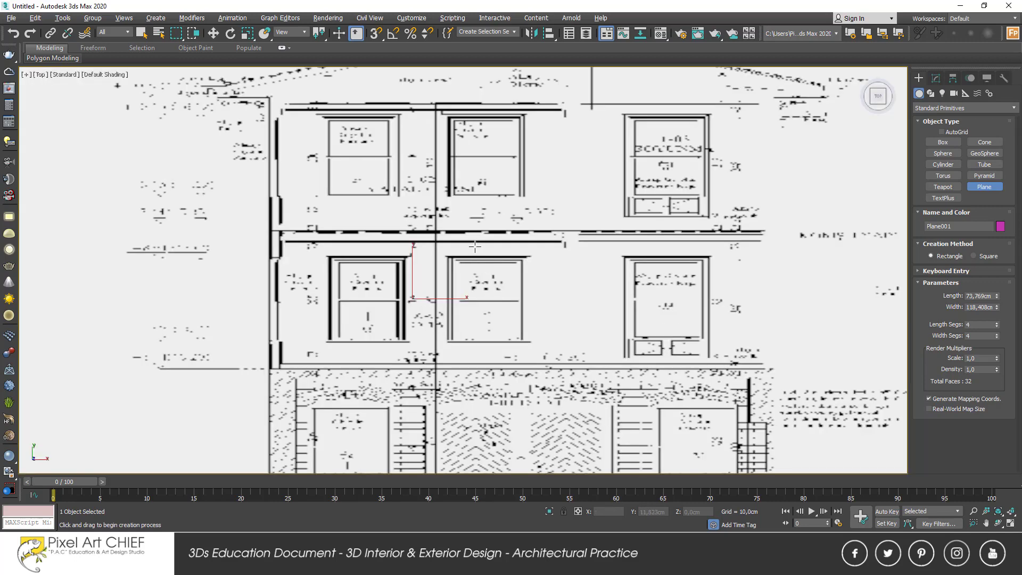
scroll(456, 230, "down", 2)
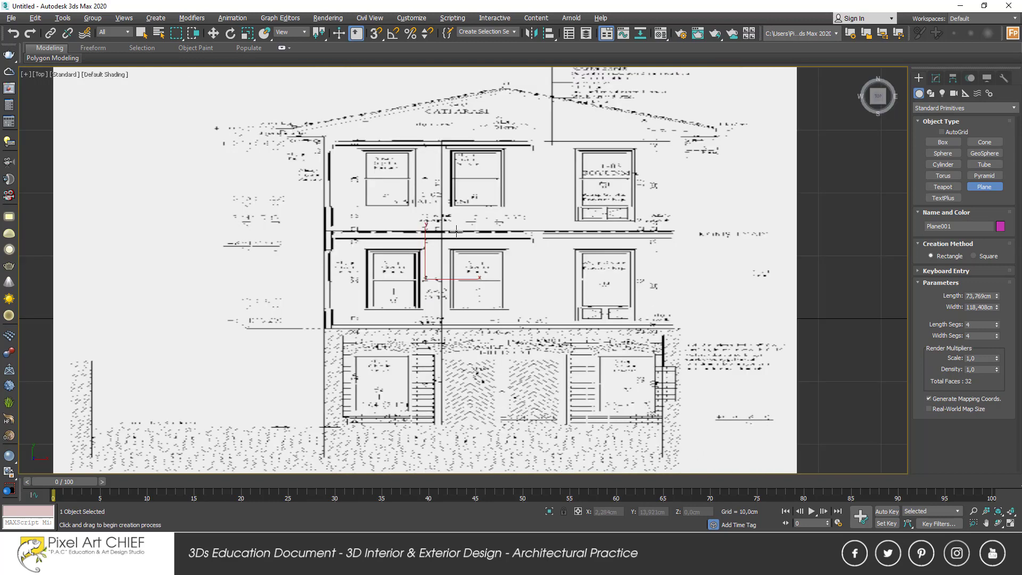
scroll(456, 231, "down", 1)
scroll(466, 232, "down", 1)
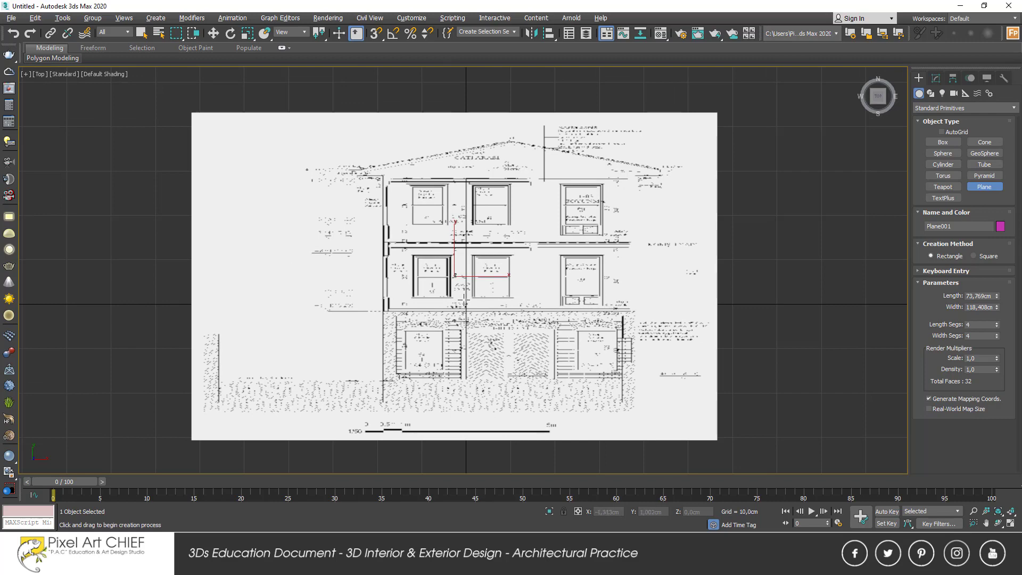
Set the Viewport Configuration Texture Maps display resolution from 512 to 1024 and apply it
left_click(123, 20)
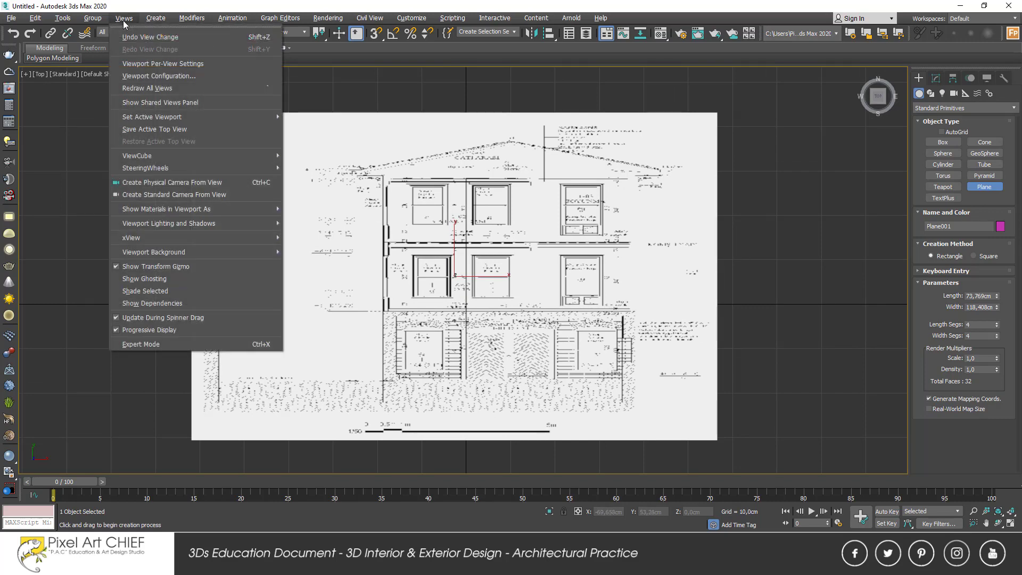
left_click(144, 78)
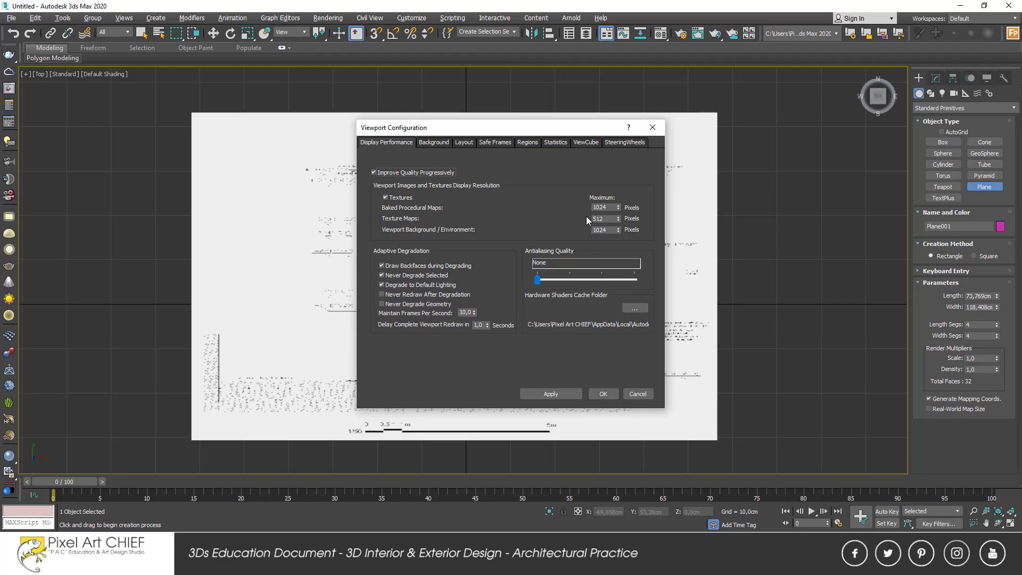
left_click_drag(603, 218, 571, 220)
type("1")
left_click(571, 395)
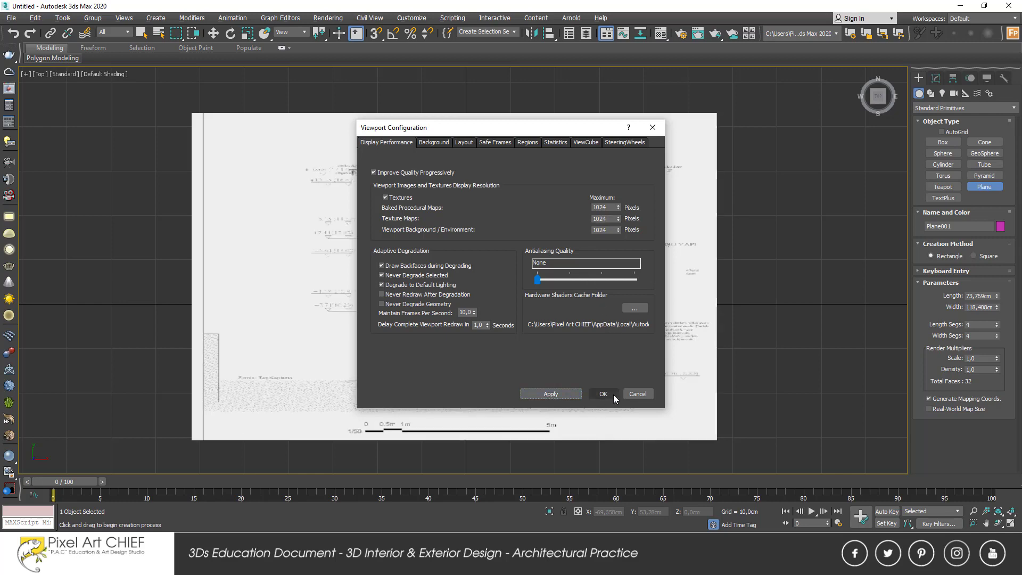
left_click(613, 394)
scroll(391, 205, "up", 4)
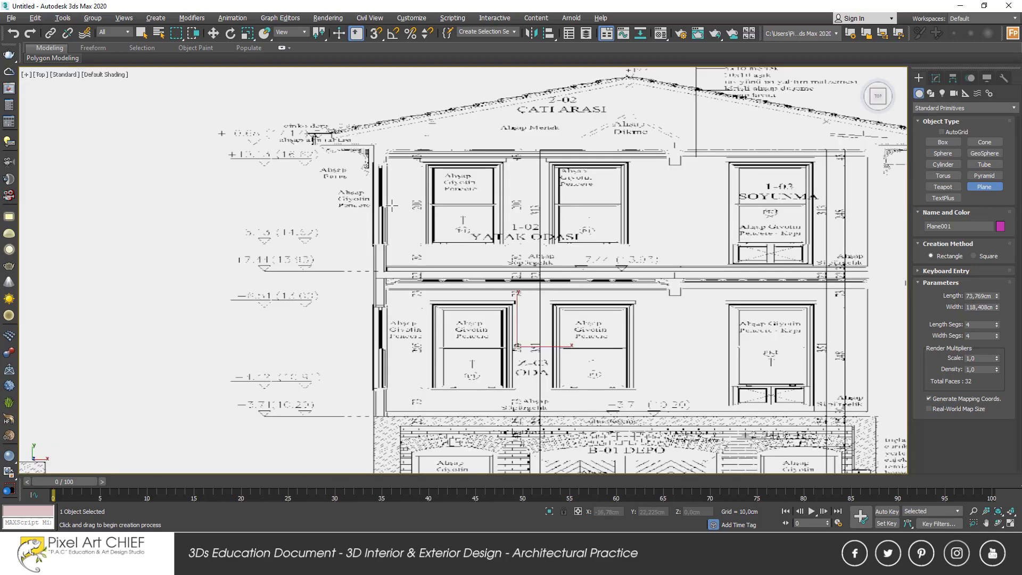
Raise the Viewport Configuration Texture Maps resolution to 2048 and apply it
scroll(392, 204, "down", 2)
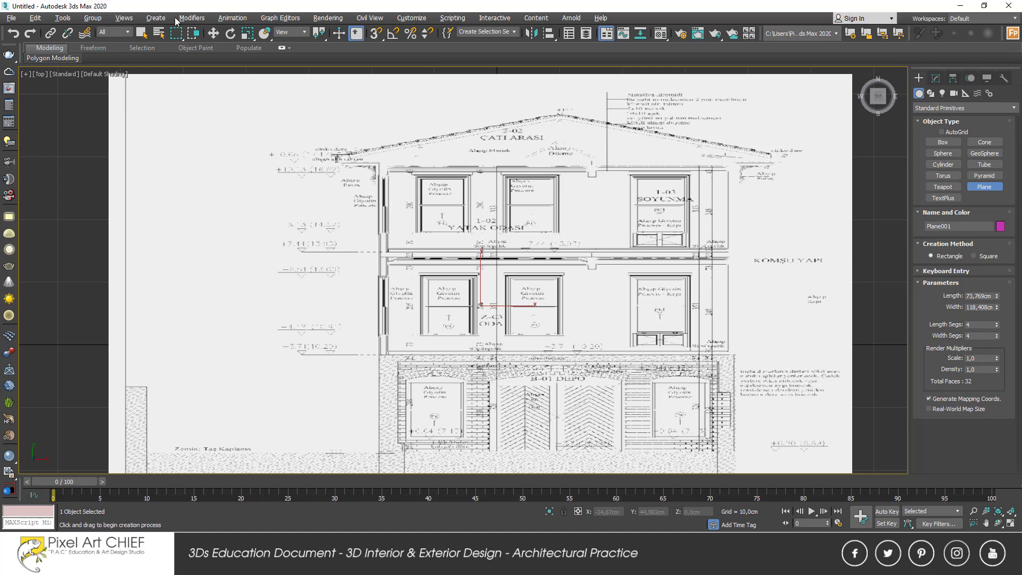
left_click(124, 18)
left_click(140, 76)
type("2048")
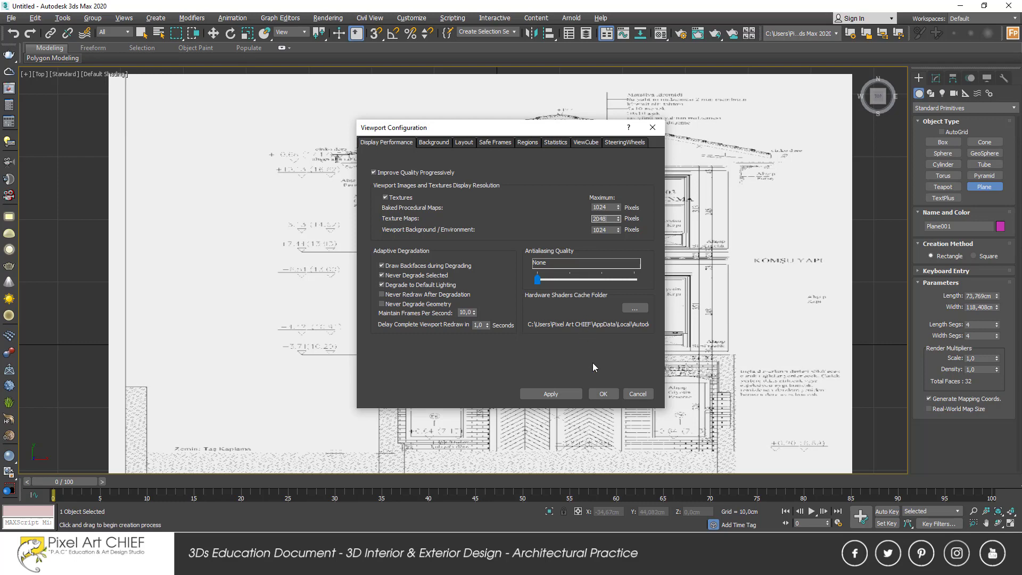
left_click(549, 393)
left_click(603, 393)
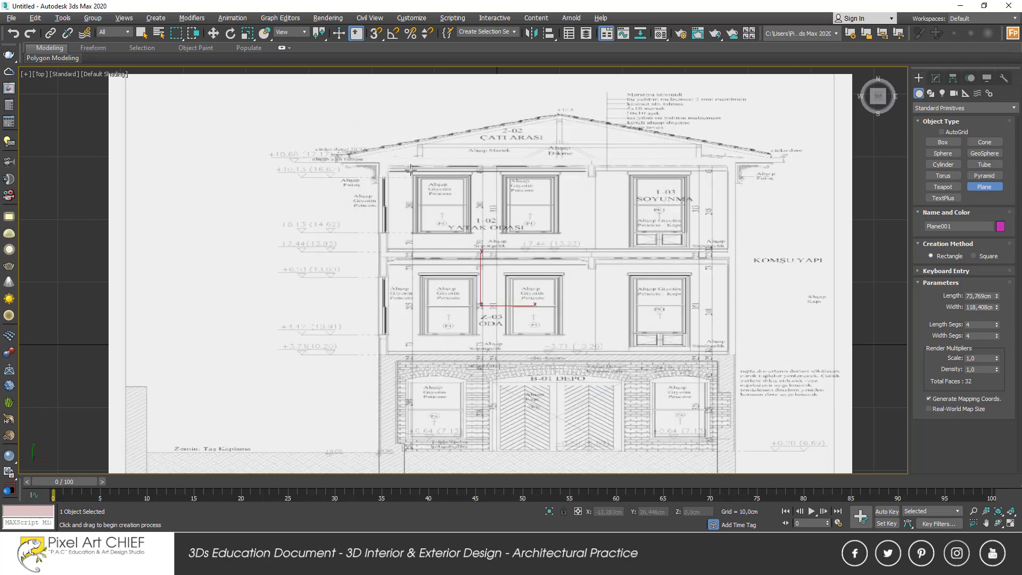
scroll(344, 241, "up", 2)
scroll(344, 241, "up", 2)
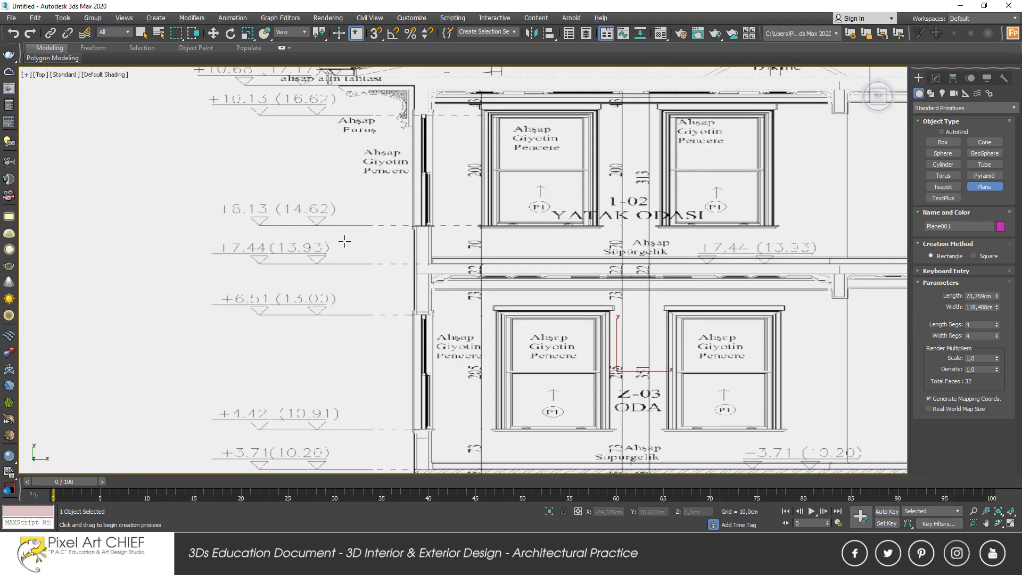
scroll(344, 241, "down", 4)
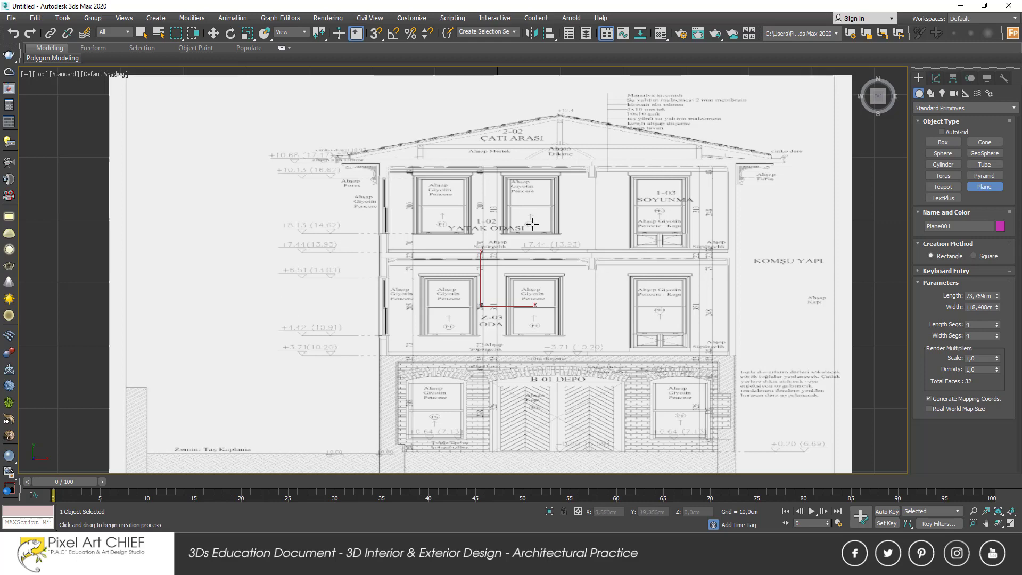
Lower the Viewport Configuration Texture Maps resolution from 2048 back to 512
left_click(125, 18)
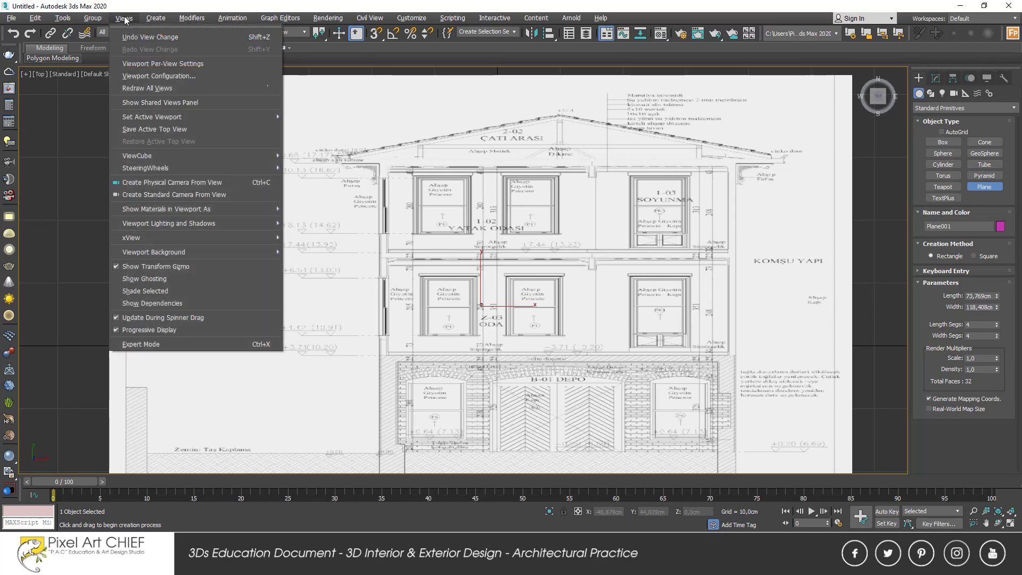
left_click(146, 76)
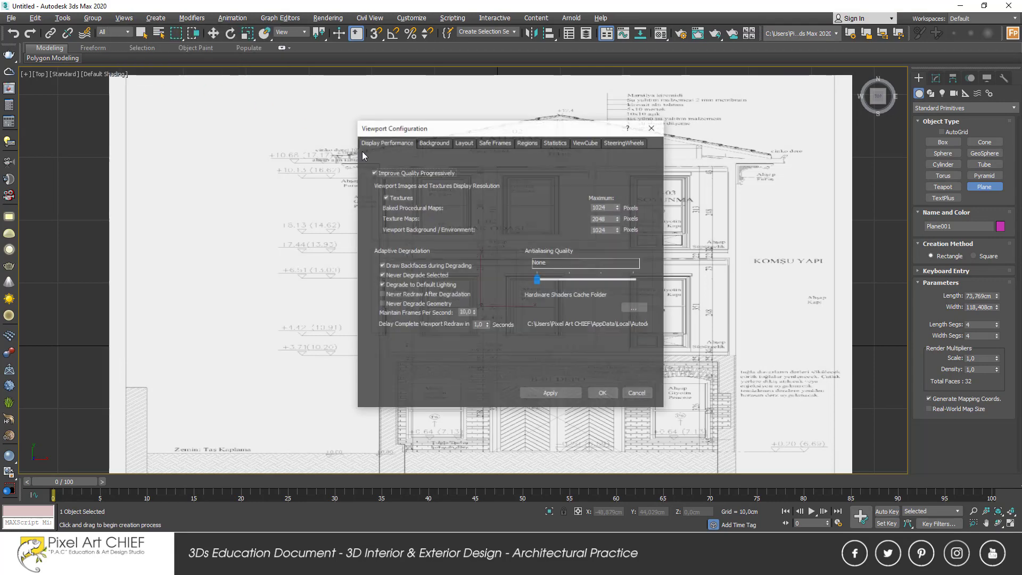
double_click(606, 218)
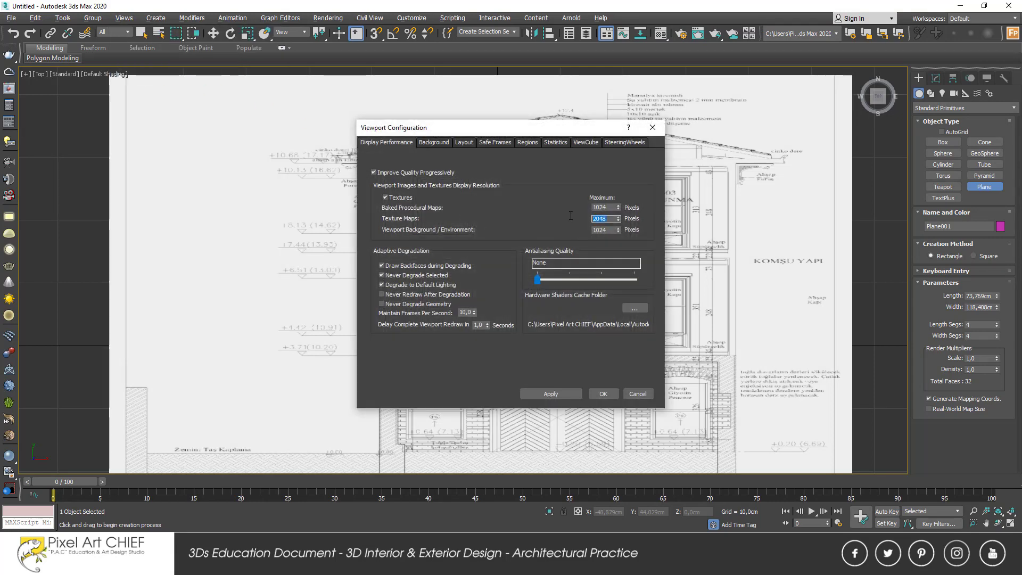
type("50")
type("12")
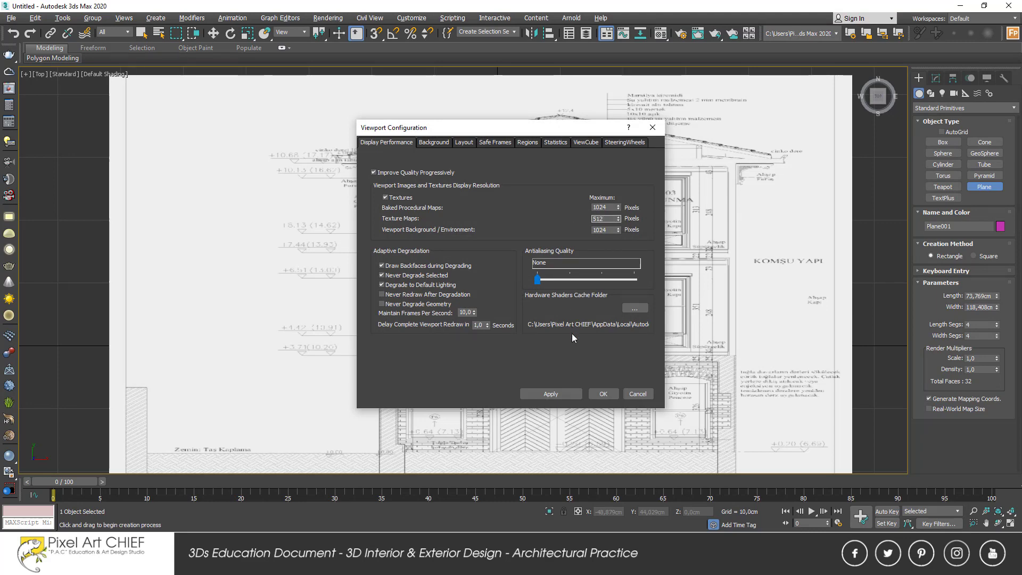
left_click(601, 394)
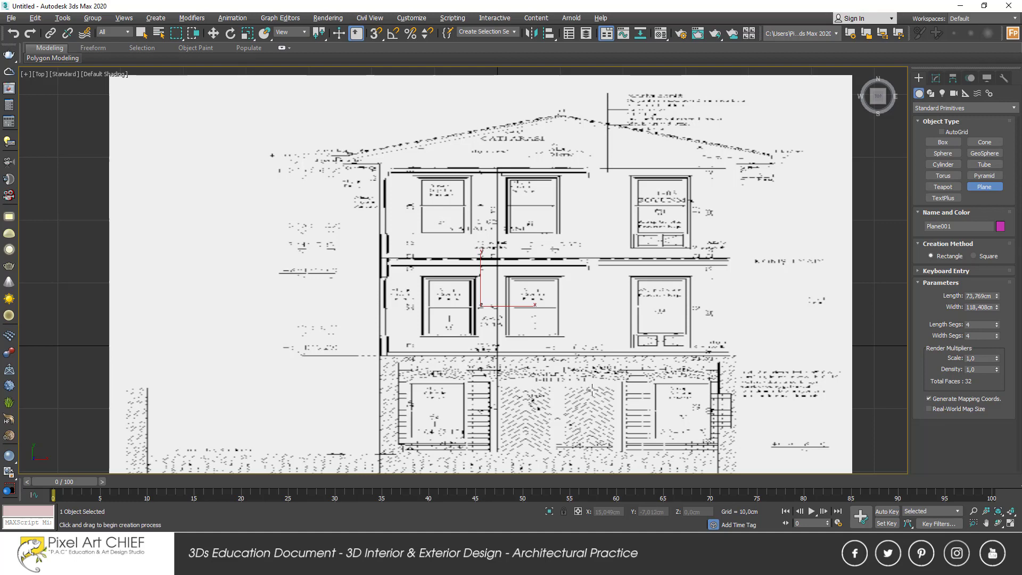
scroll(592, 390, "down", 2)
middle_click_drag(597, 421, 577, 371)
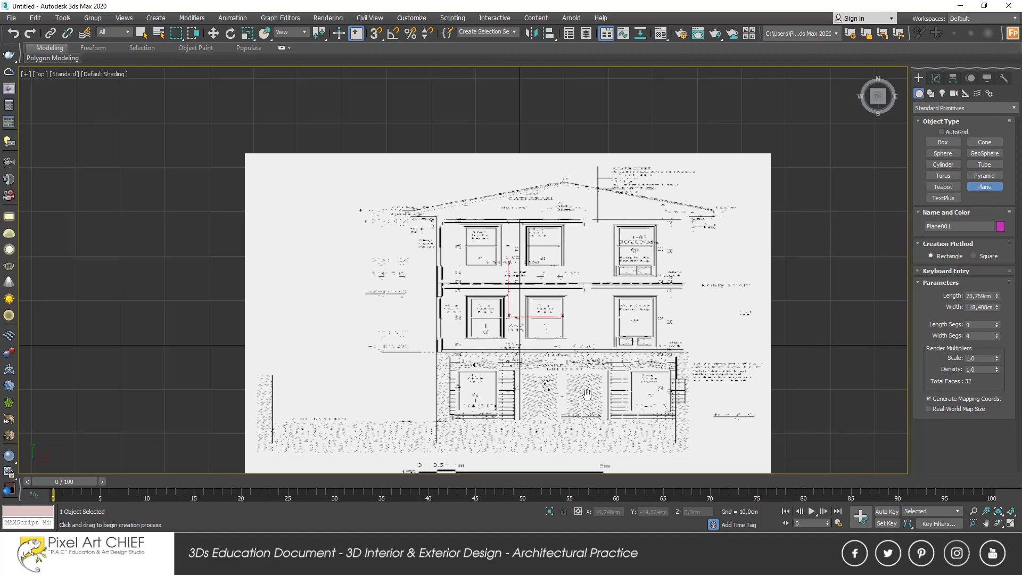